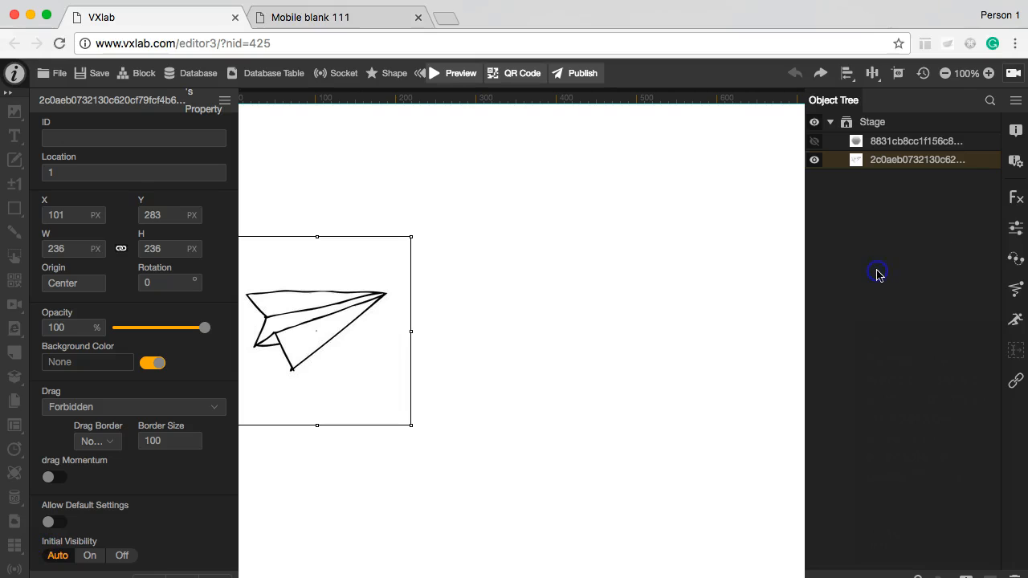
# Step: Add a Motion object to the paper plane image and open its properties
pyautogui.click(1015, 319)
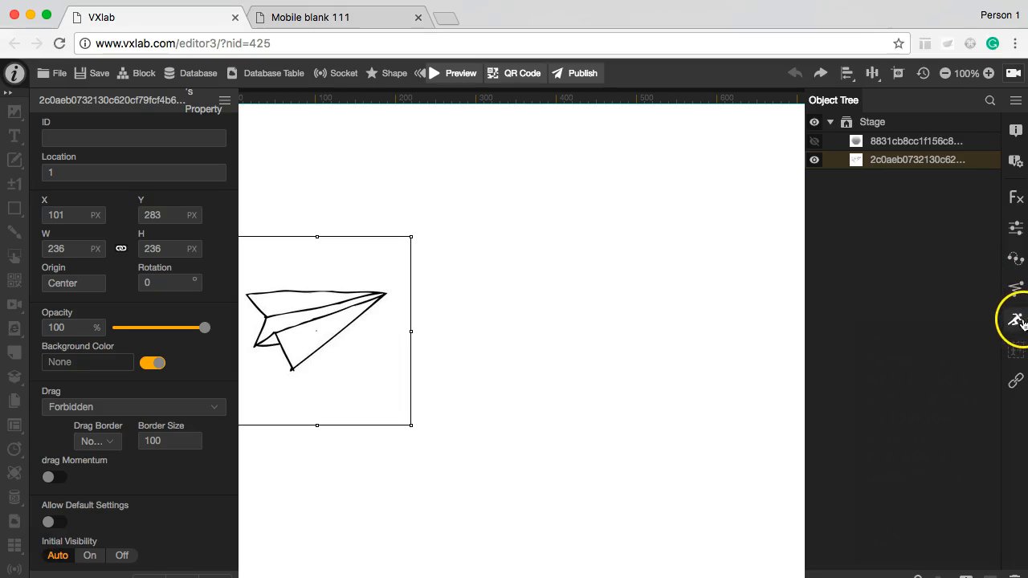
pyautogui.click(1016, 321)
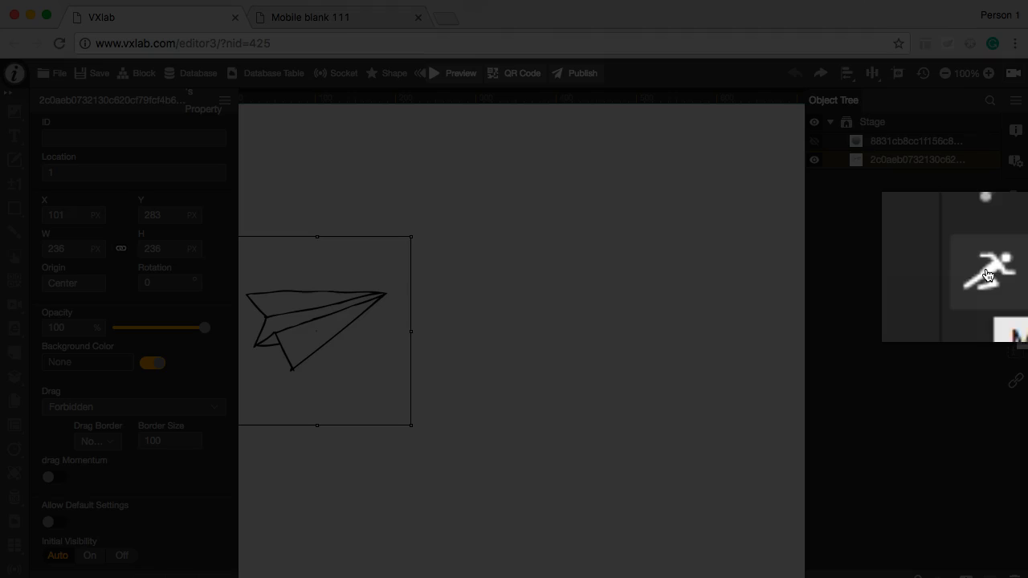
pyautogui.click(912, 183)
pyautogui.click(104, 458)
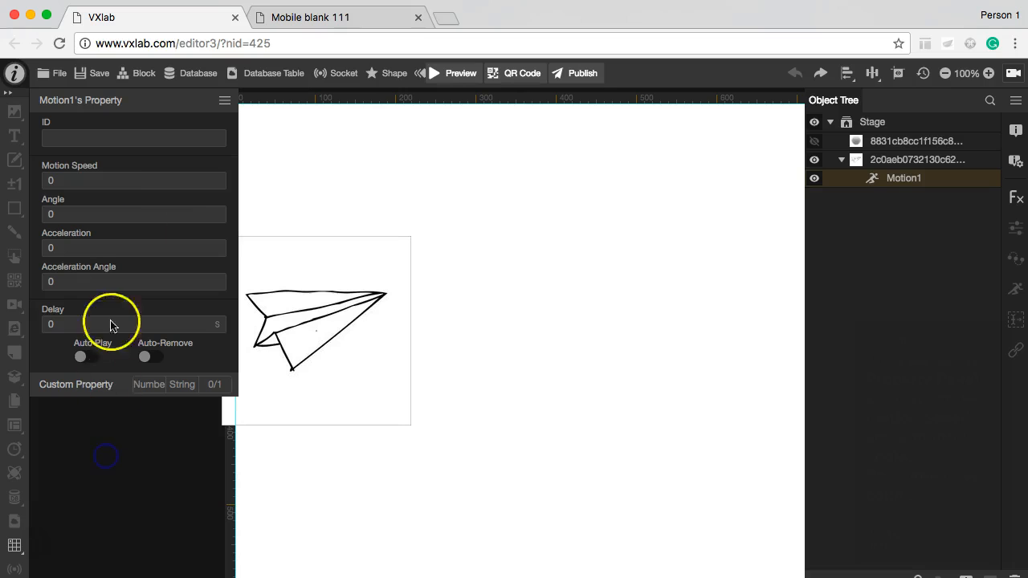
# Step: Set the paper plane's motion speed to 200 and angle to -20, and enable Auto Play
pyautogui.click(163, 188)
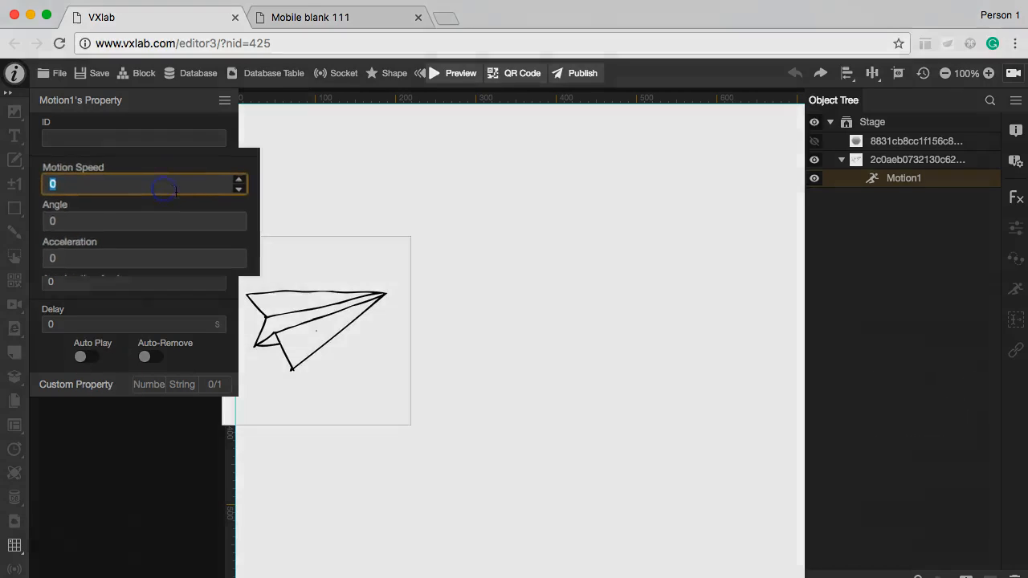
pyautogui.write('200')
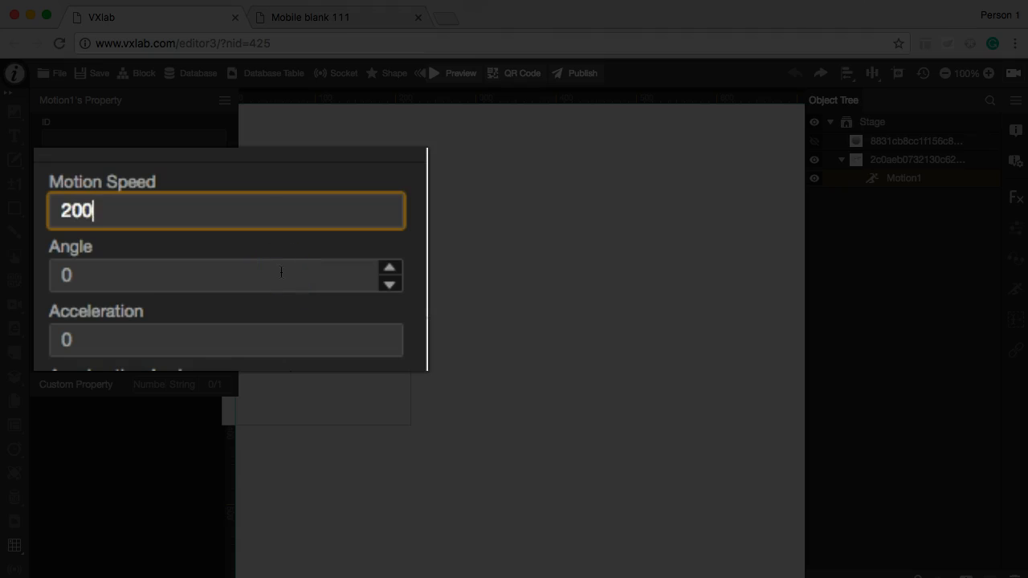
pyautogui.click(255, 271)
pyautogui.click(389, 284)
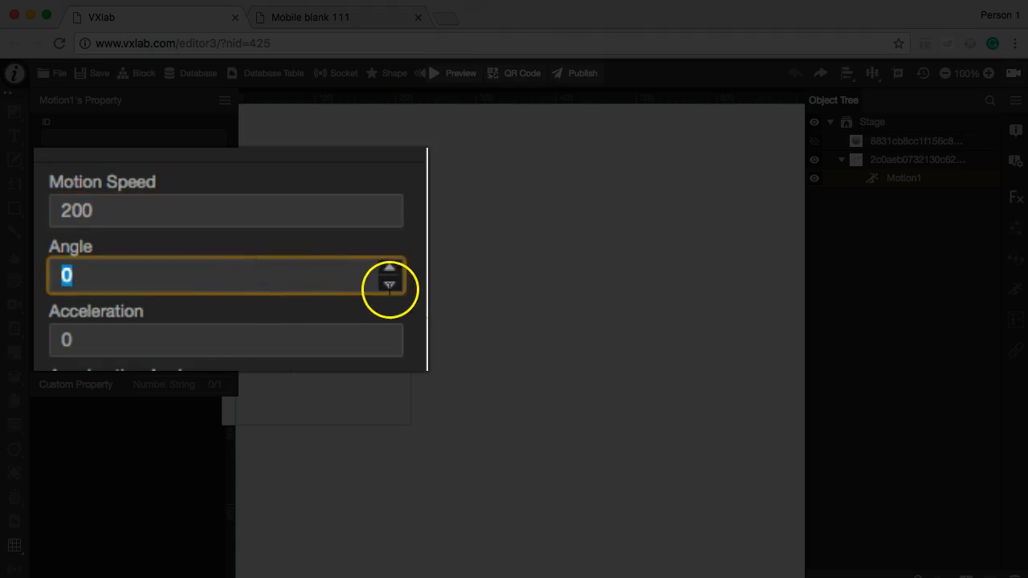
pyautogui.click(390, 284)
pyautogui.click(389, 284)
pyautogui.click(291, 271)
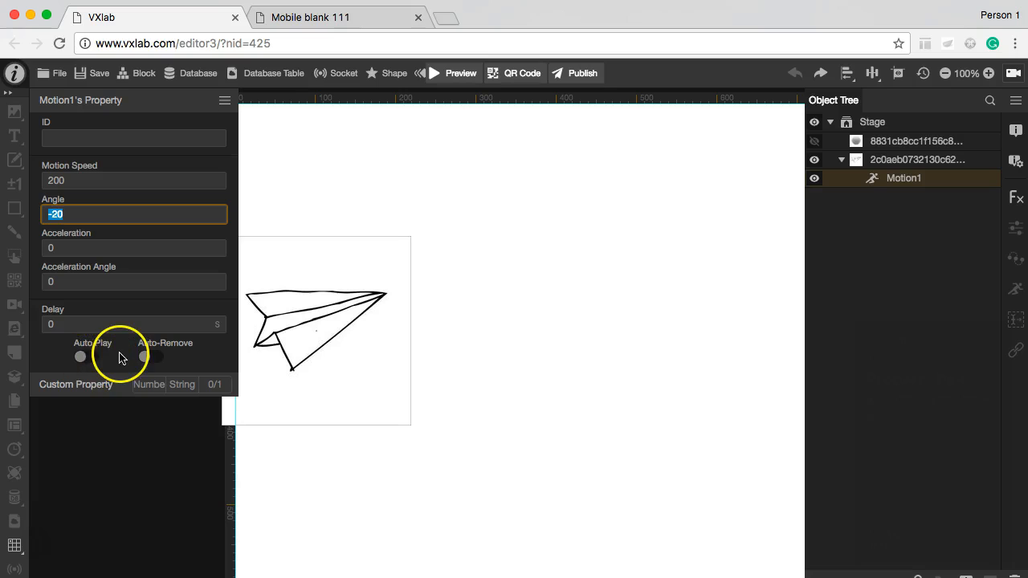
pyautogui.click(82, 359)
# Step: Preview the project to watch the paper plane's motion
pyautogui.click(461, 79)
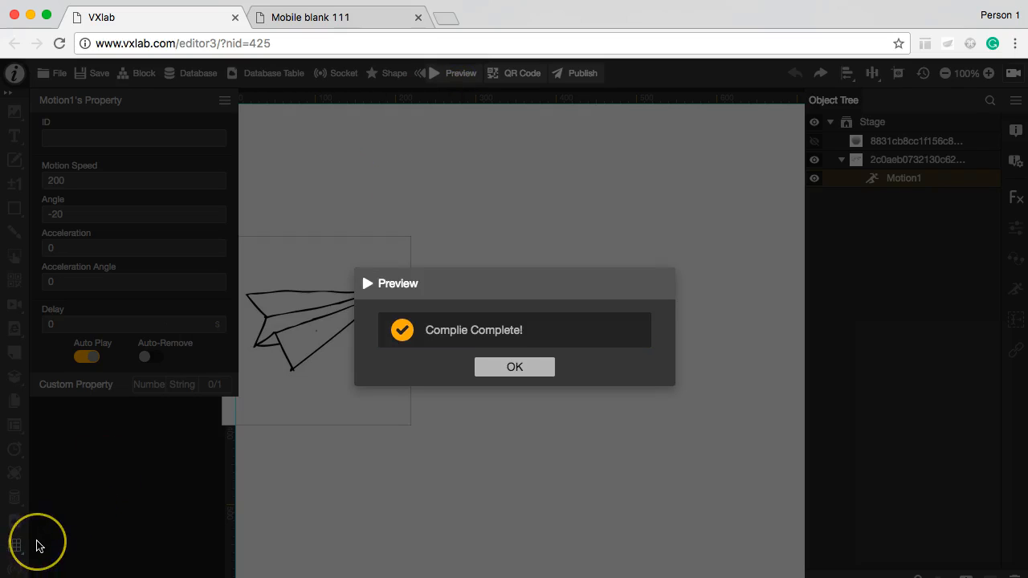
pyautogui.click(506, 368)
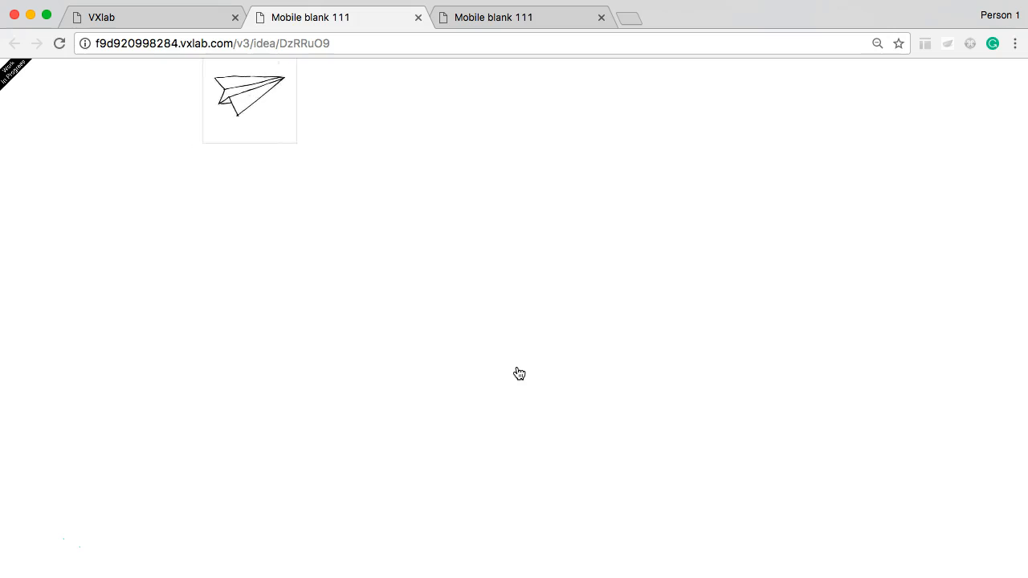
pyautogui.click(37, 536)
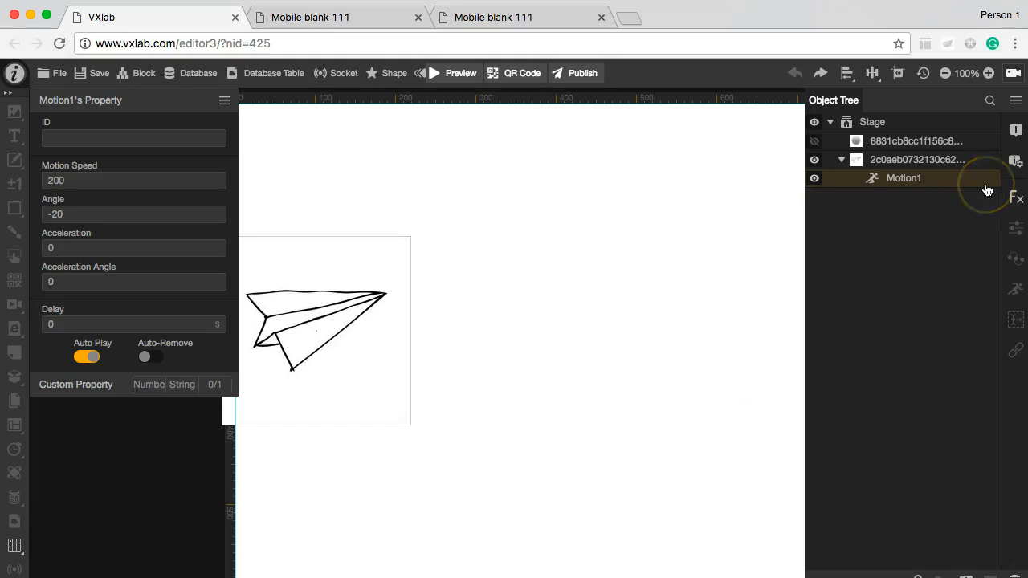
# Step: Delete the Motion object from the paper plane image
pyautogui.click(910, 180)
pyautogui.press('Delete')
# Step: Add an Easing object to the paper plane image with an angle of -16 and a radius of 400
pyautogui.click(1015, 287)
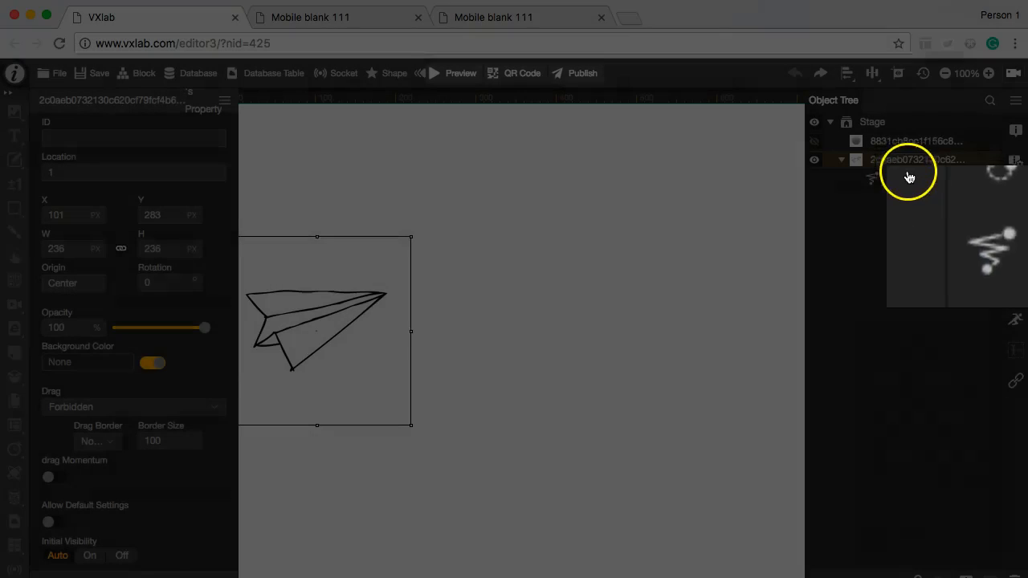
pyautogui.click(906, 172)
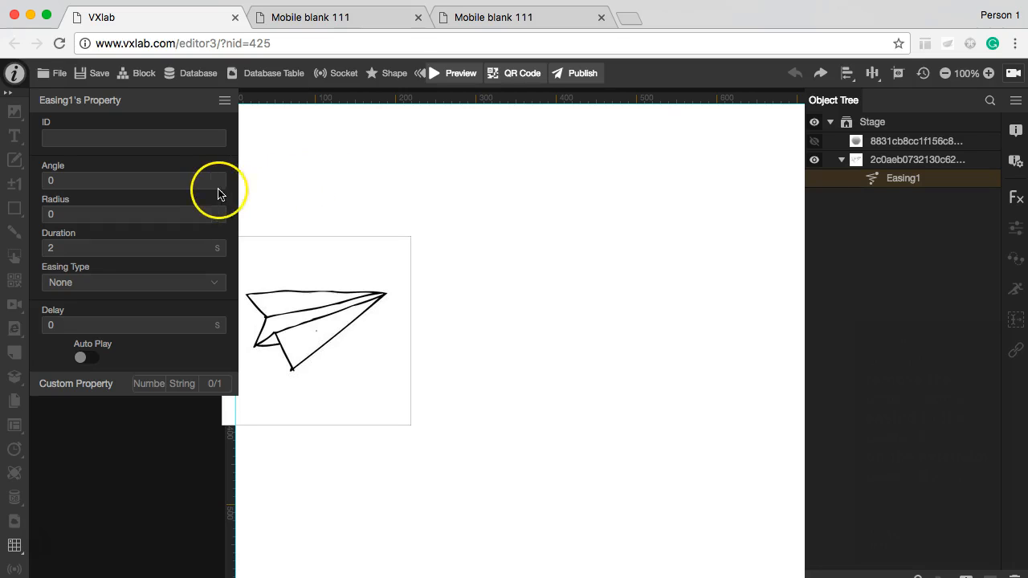
pyautogui.click(190, 180)
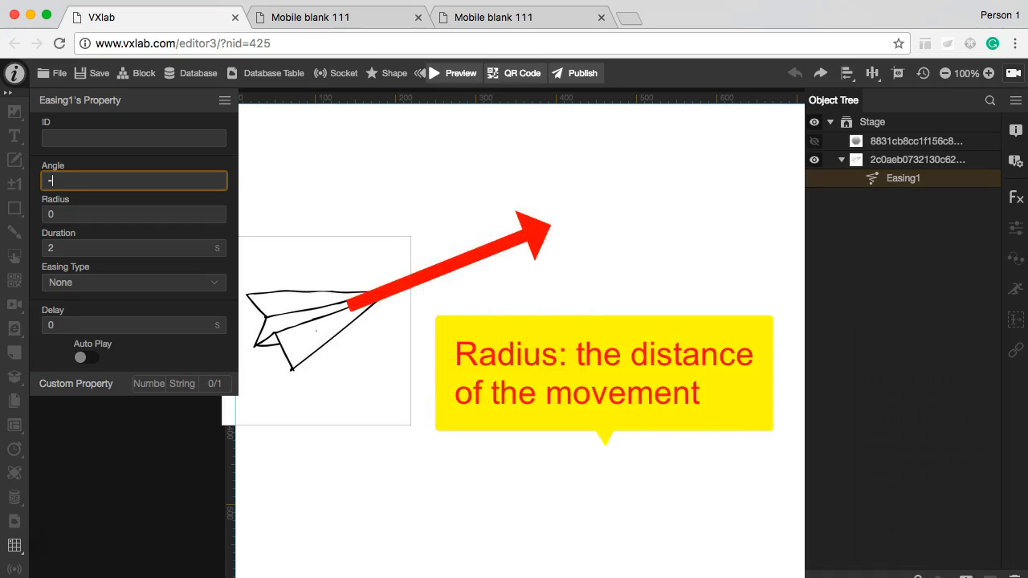
pyautogui.click(153, 215)
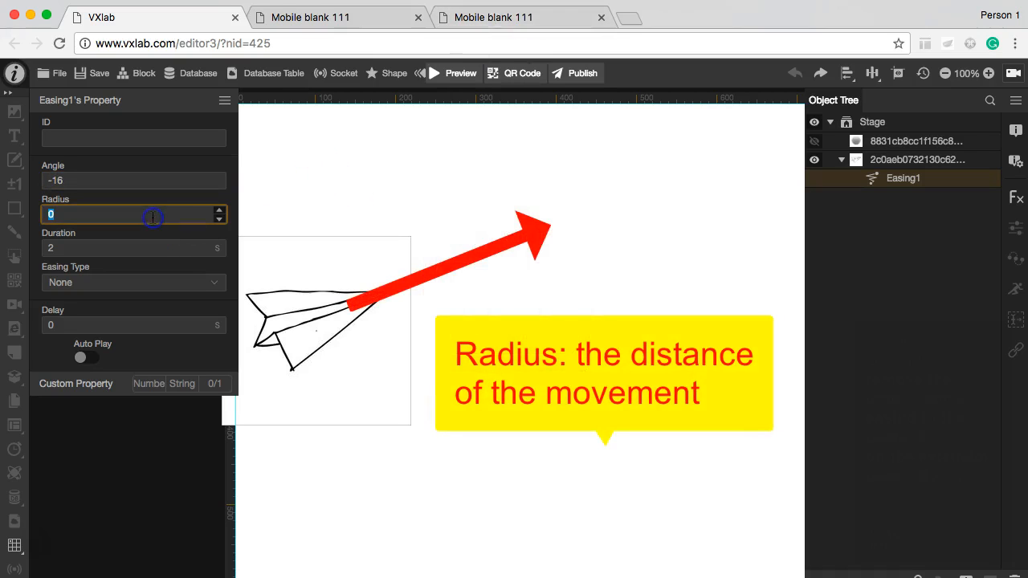
pyautogui.click(34, 548)
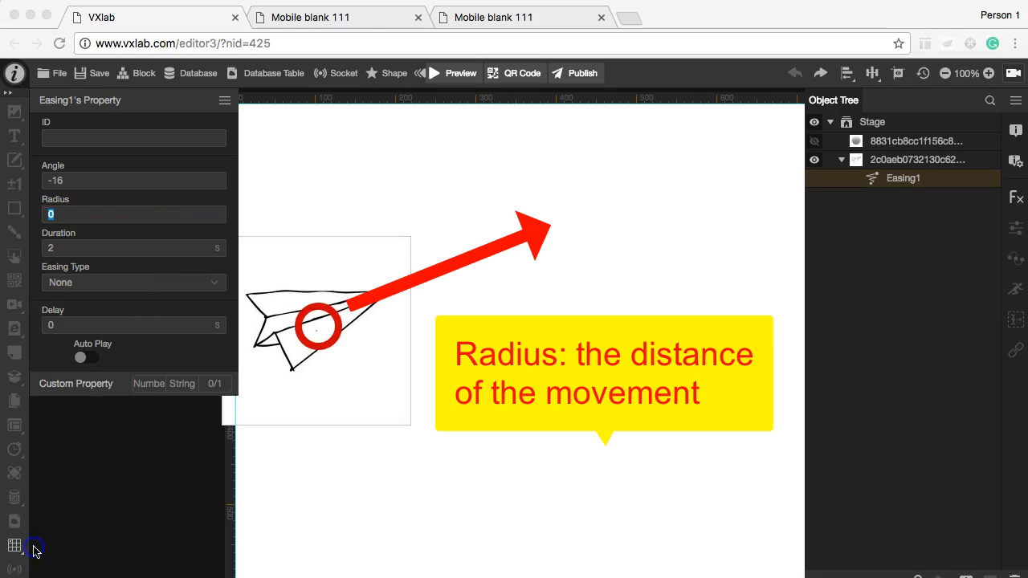
pyautogui.click(312, 344)
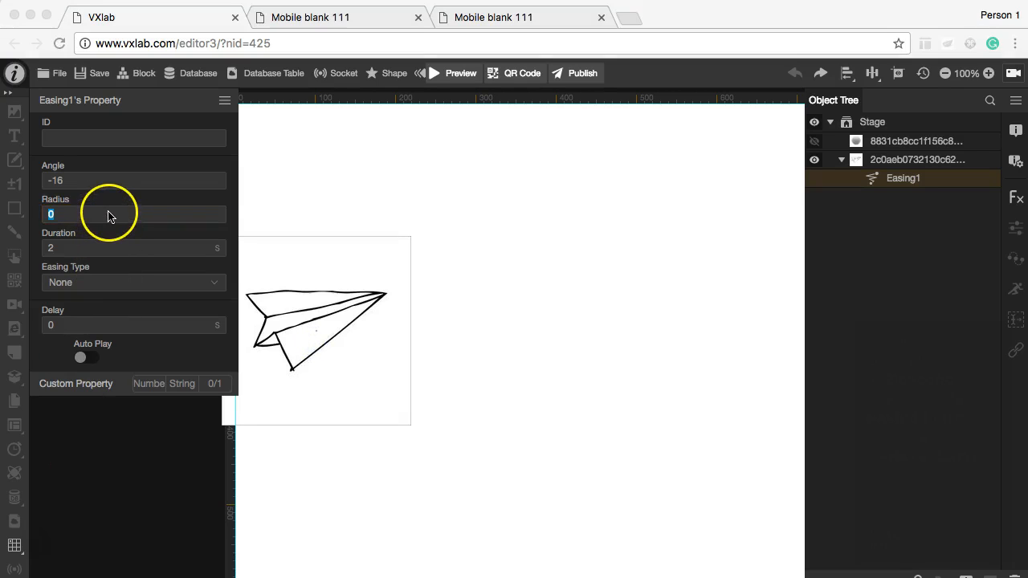
pyautogui.click(108, 216)
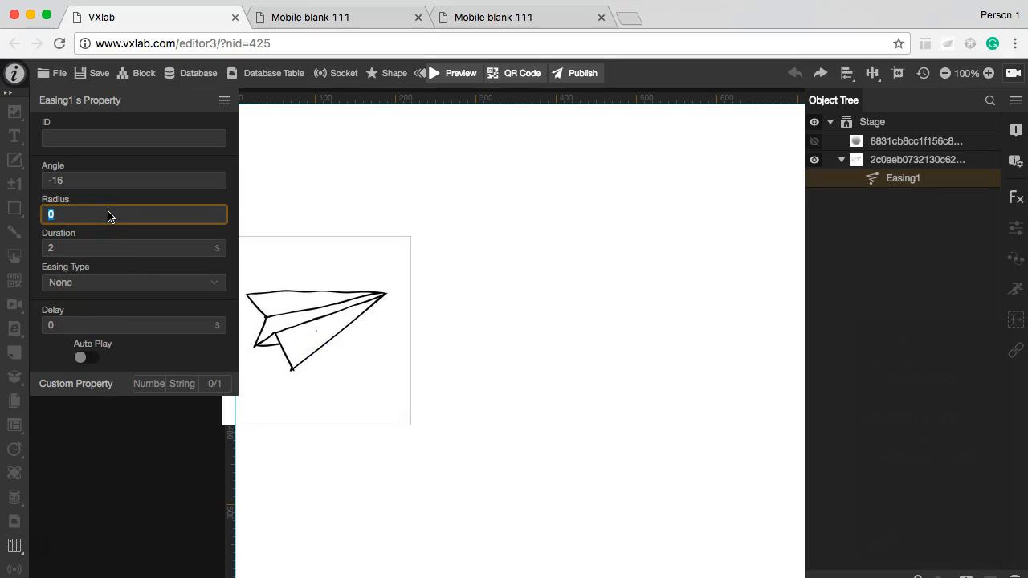
pyautogui.write('400')
pyautogui.click(92, 248)
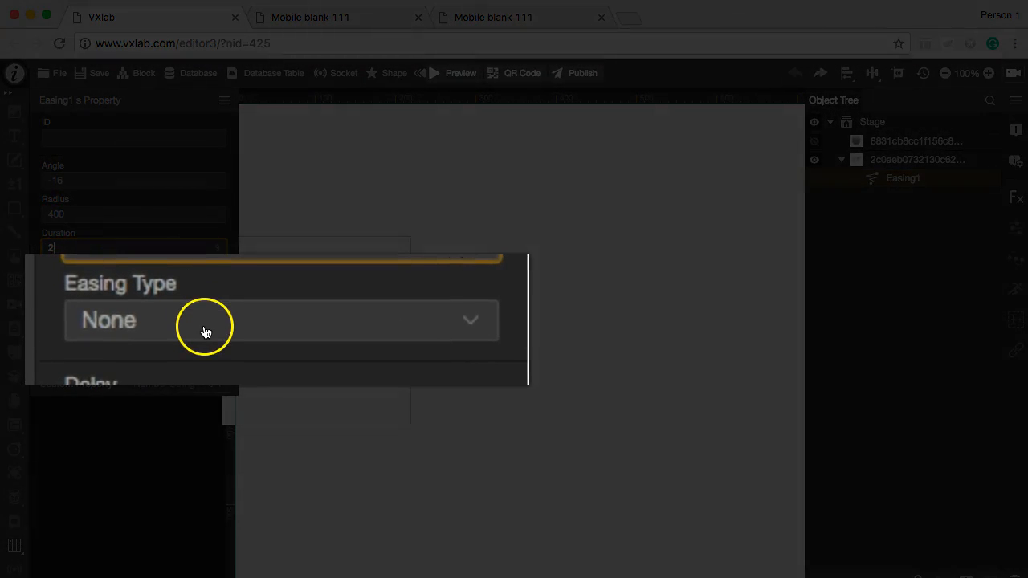
# Step: Set the paper plane's easing type to Ease Out Quad. and enable Auto Play
pyautogui.click(205, 332)
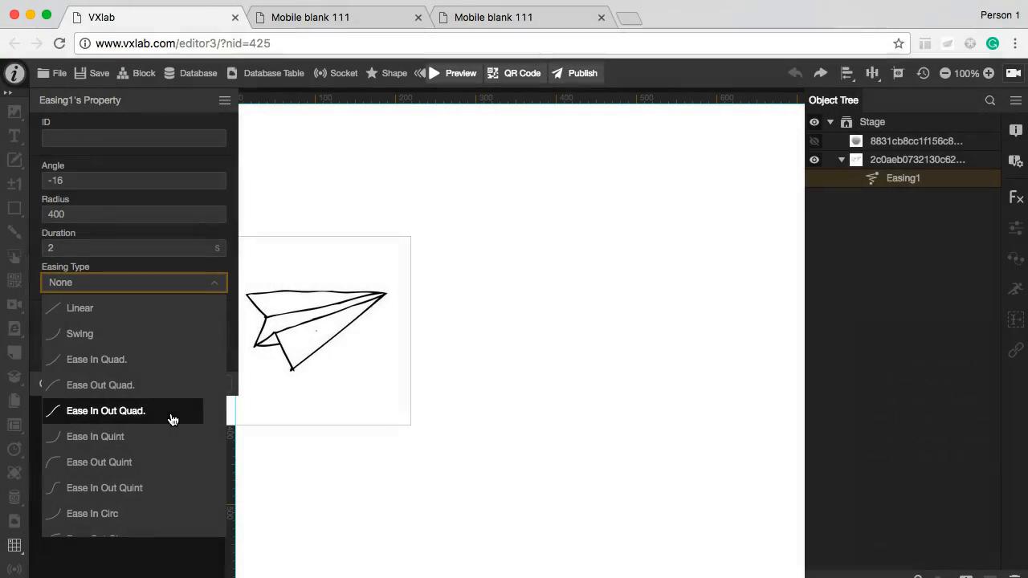
pyautogui.scroll(-6, 173, 419)
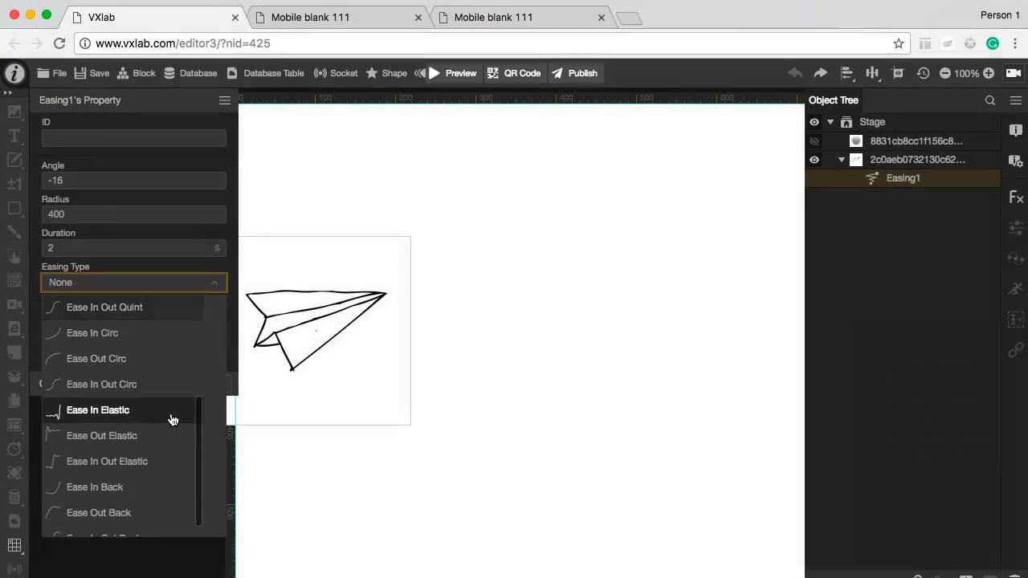
pyautogui.scroll(5, 173, 419)
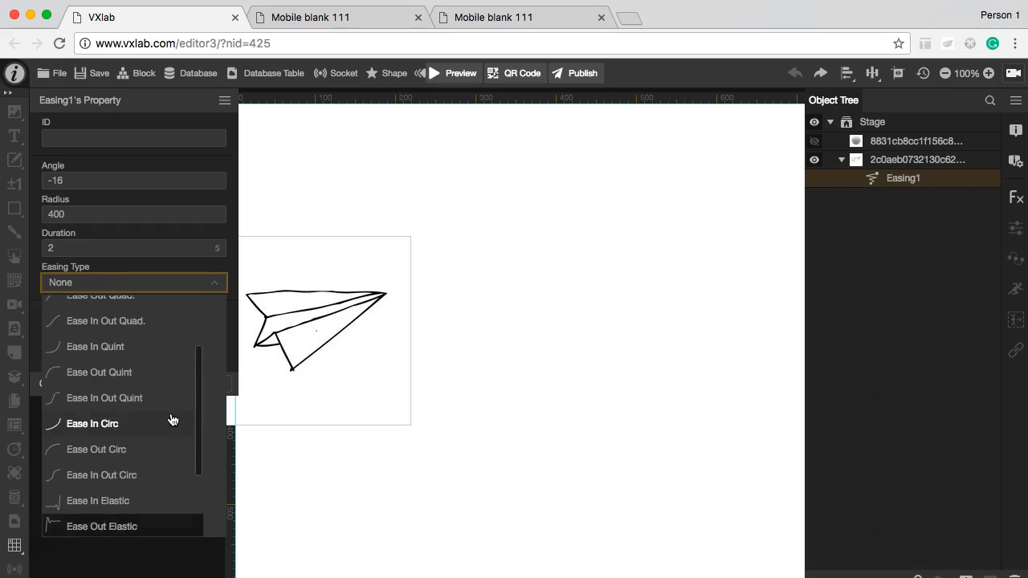
pyautogui.scroll(2, 173, 419)
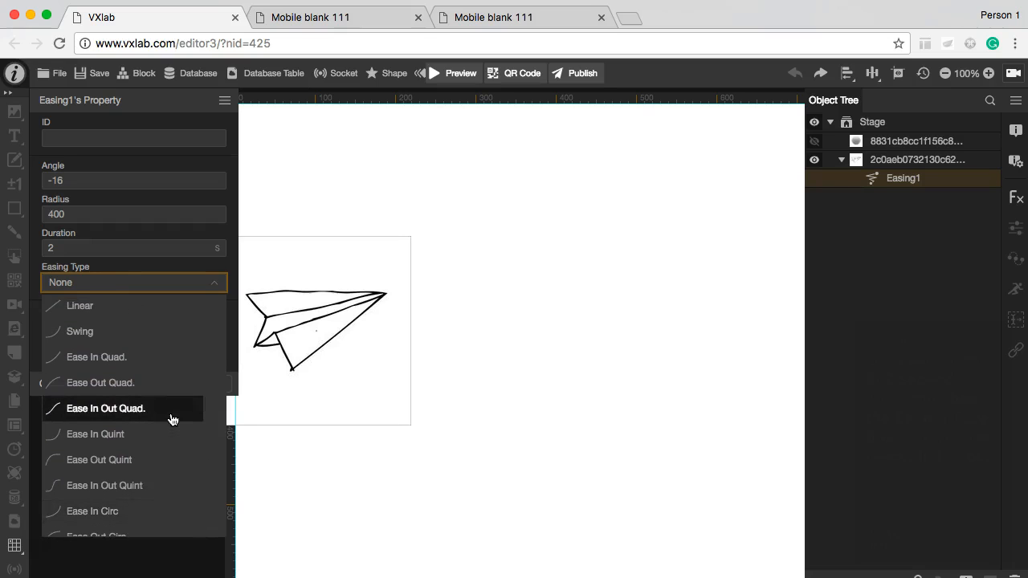
pyautogui.click(171, 390)
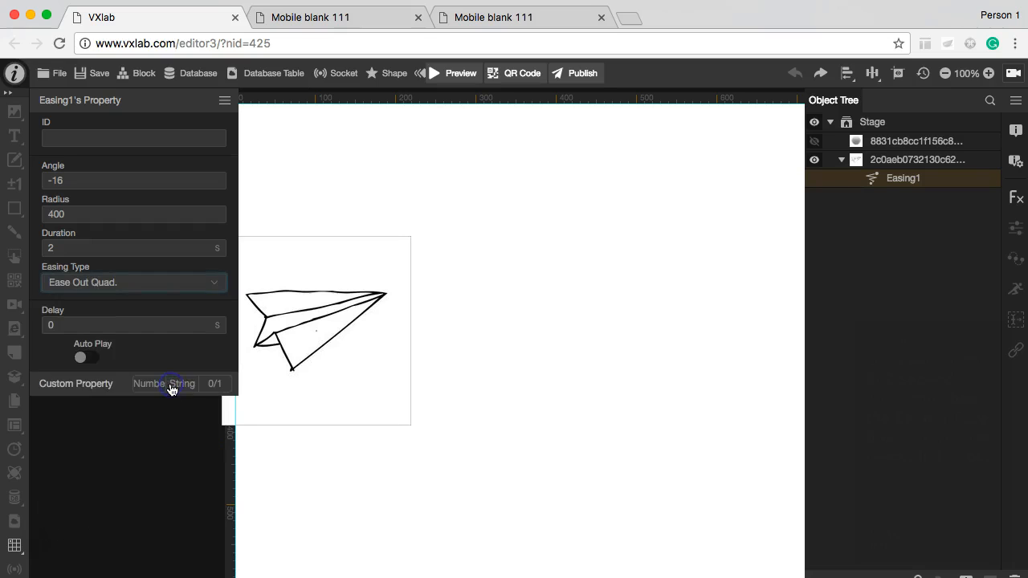
pyautogui.click(87, 357)
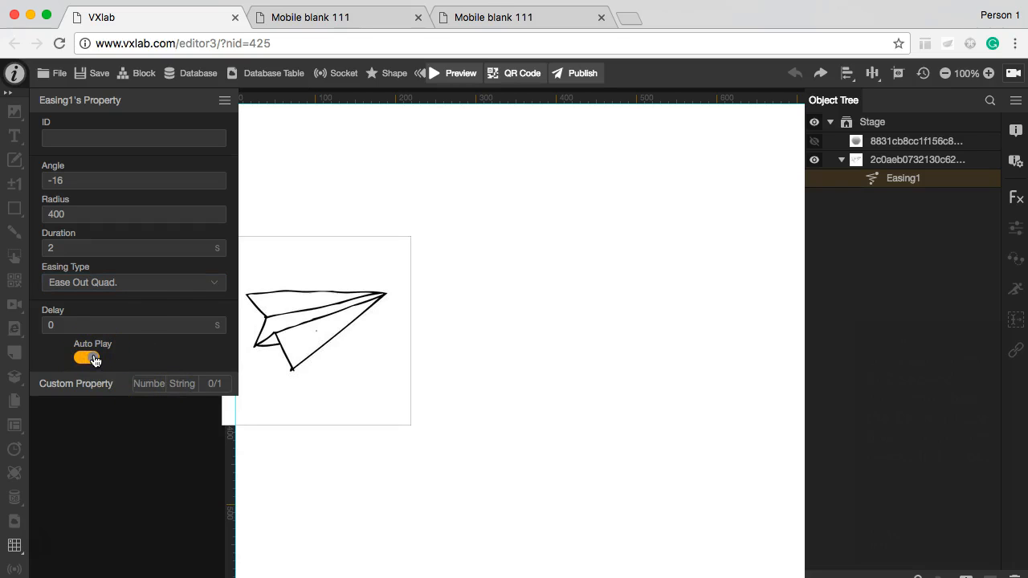
# Step: Preview the project to watch the paper plane's easing movement
pyautogui.click(460, 79)
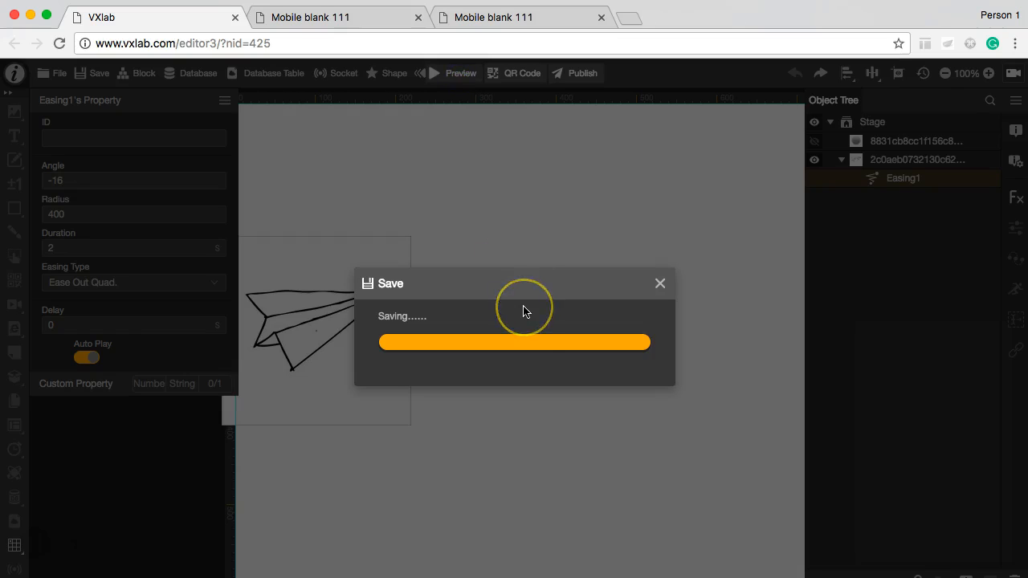
pyautogui.click(512, 366)
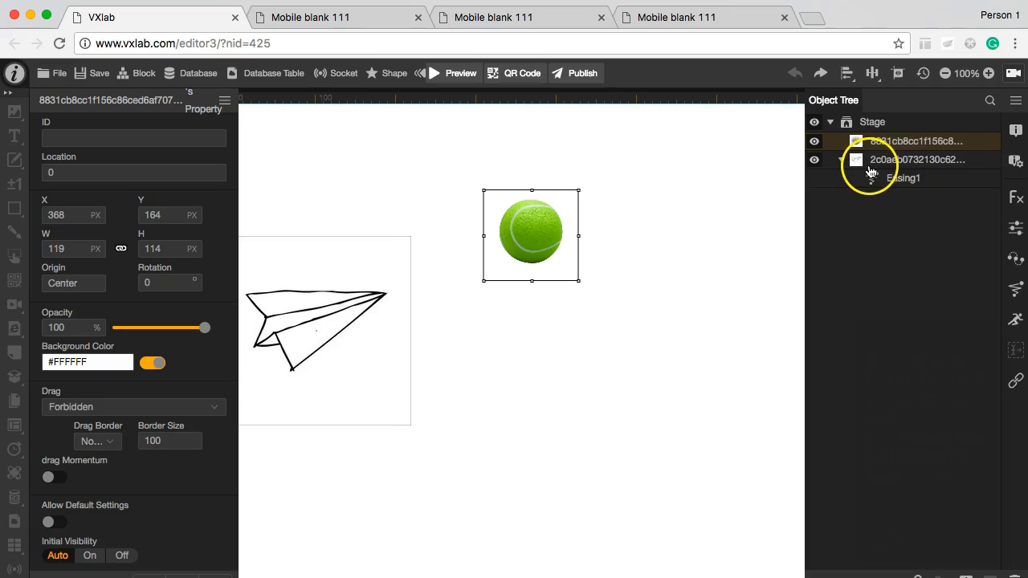
# Step: Add an Easing object to the tennis ball image with an angle of 90 and a radius of 200
pyautogui.click(920, 142)
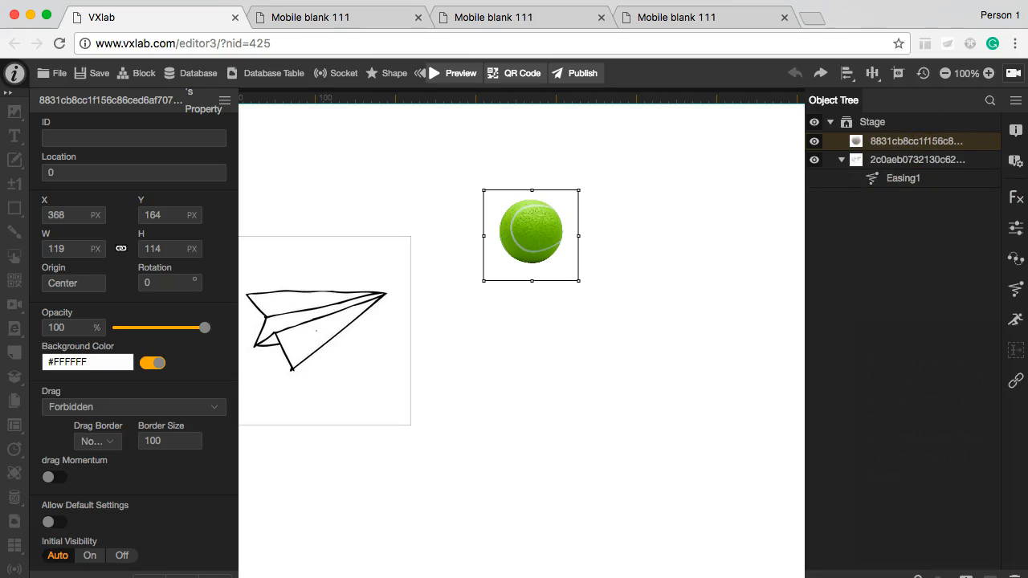
pyautogui.click(1015, 288)
pyautogui.click(912, 163)
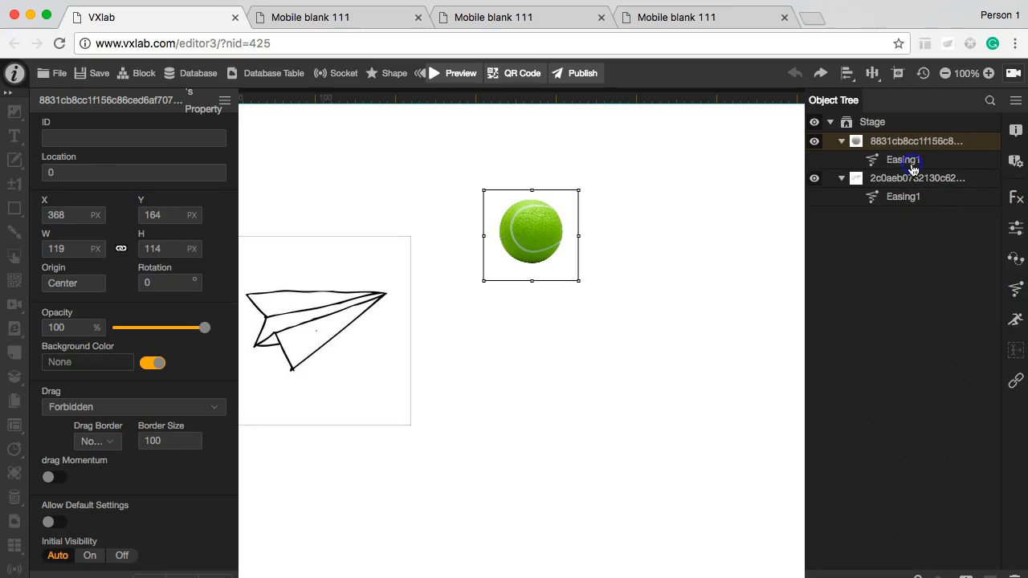
pyautogui.click(96, 181)
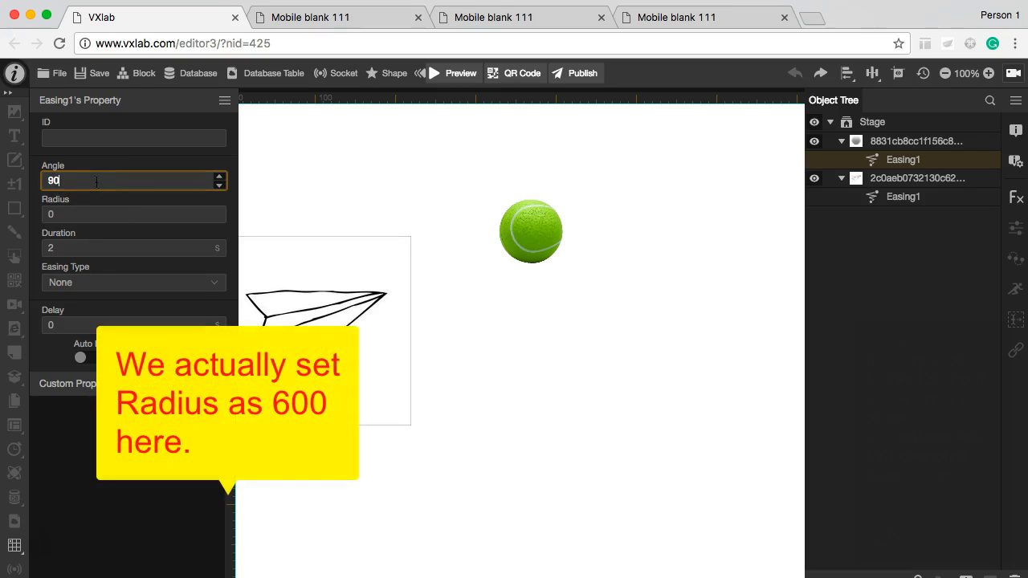
pyautogui.click(96, 214)
pyautogui.write('200')
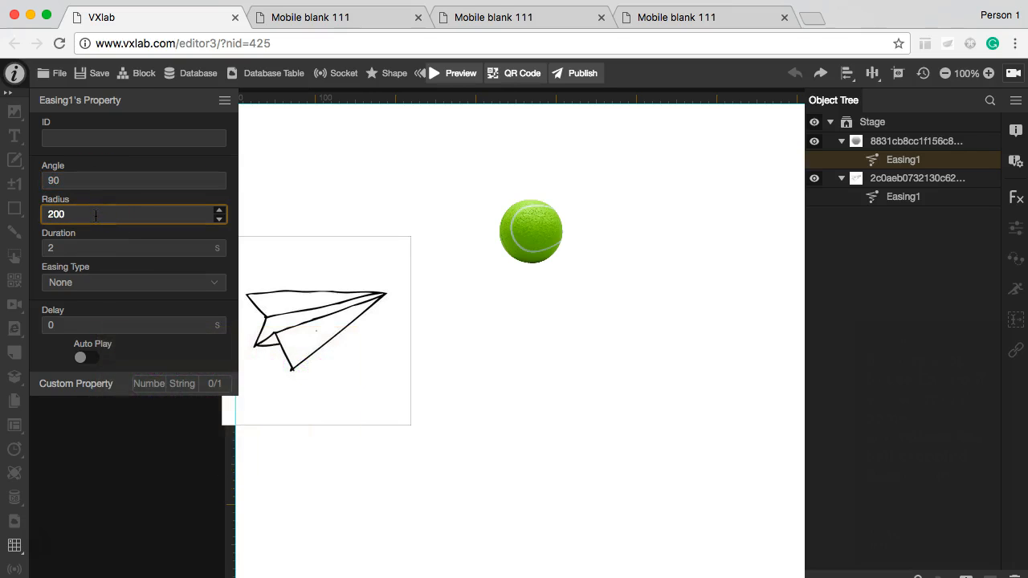
pyautogui.click(98, 233)
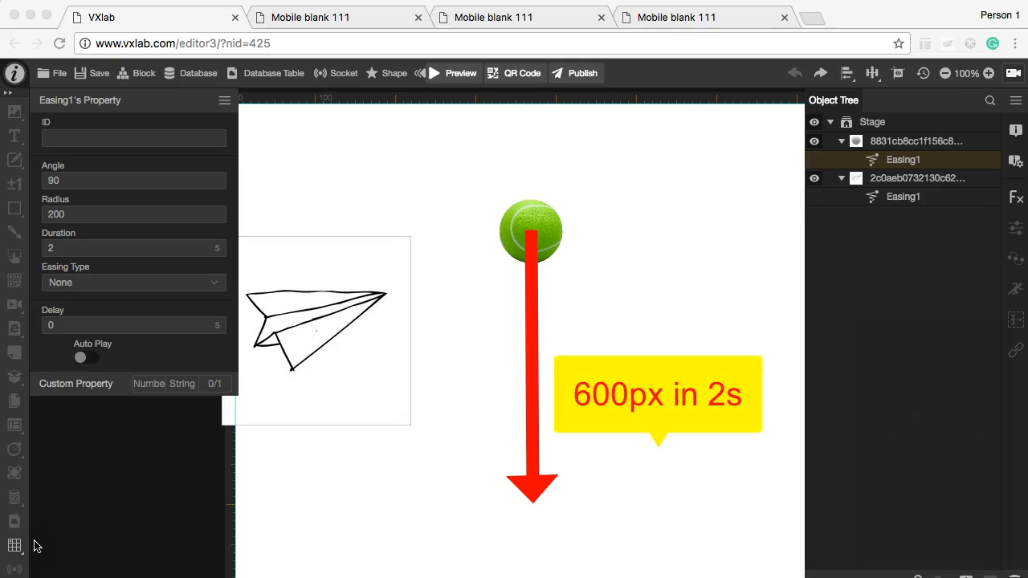
pyautogui.click(58, 476)
pyautogui.click(149, 300)
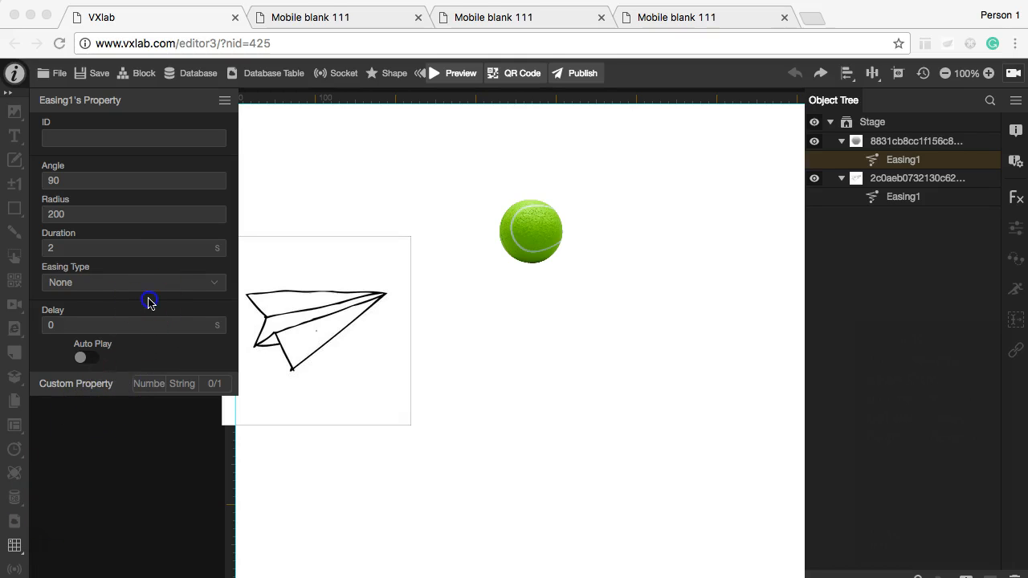
# Step: Set the tennis ball's easing type to Ease Out Elastic and enable Auto Play
pyautogui.click(153, 285)
pyautogui.click(150, 474)
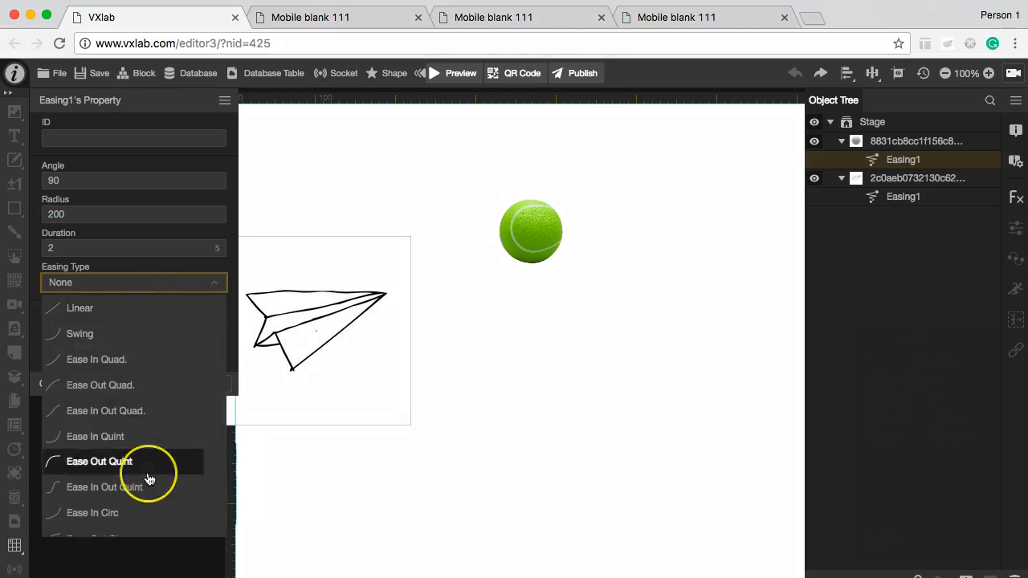
pyautogui.scroll(-5, 149, 474)
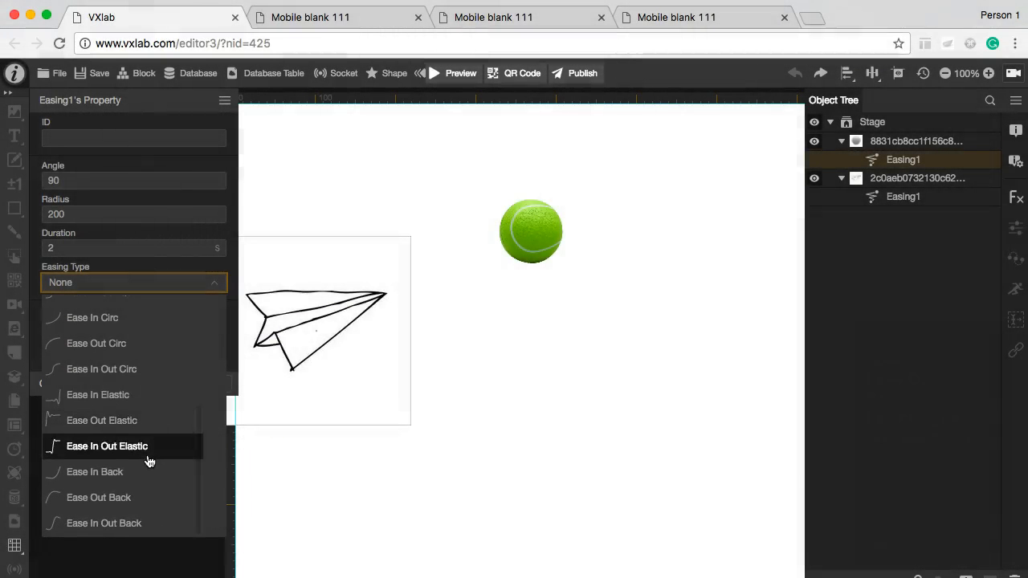
pyautogui.click(152, 421)
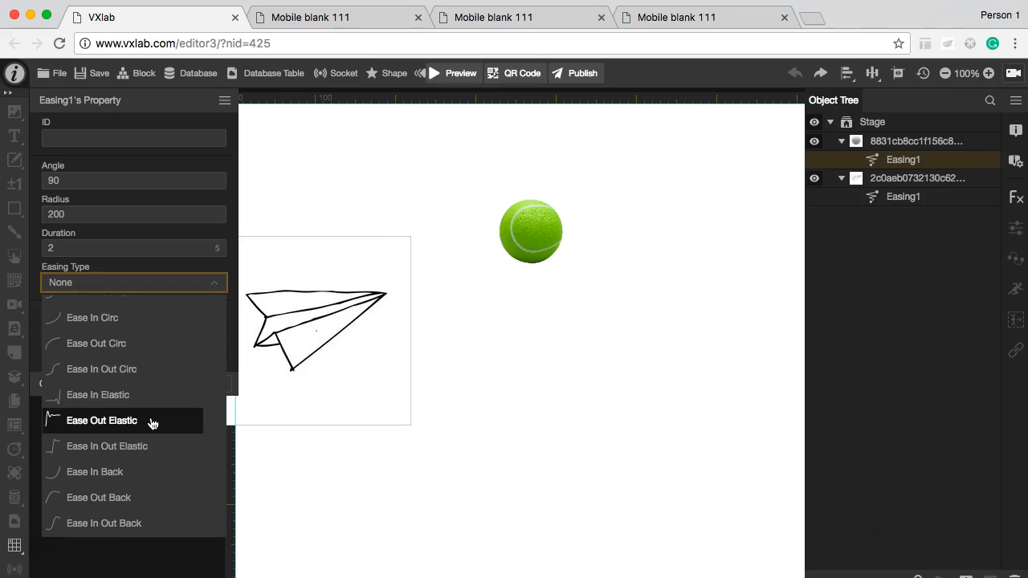
pyautogui.click(153, 421)
pyautogui.click(94, 361)
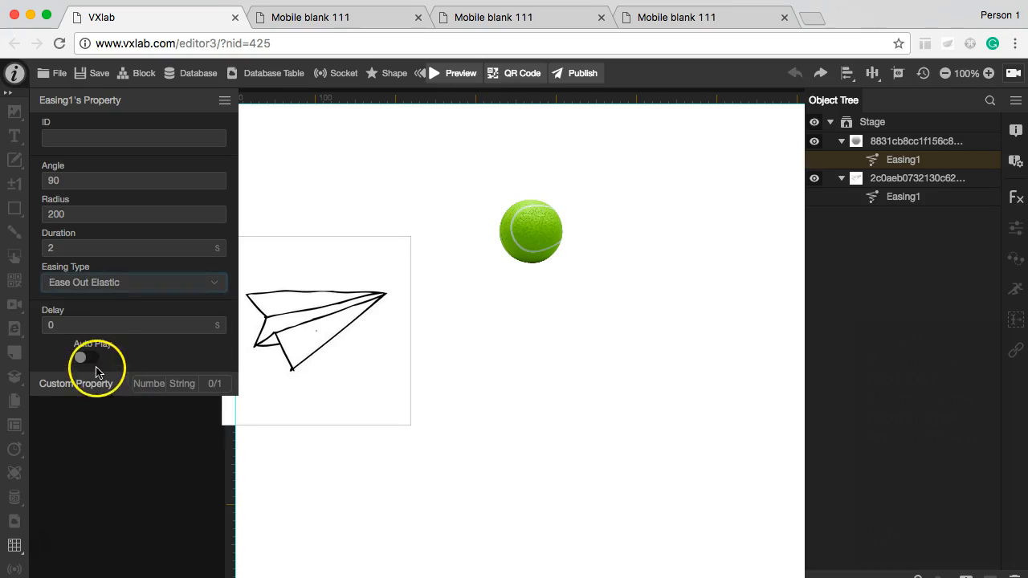
# Step: Preview the project to watch the tennis ball's elastic easing together with the paper plane
pyautogui.click(450, 73)
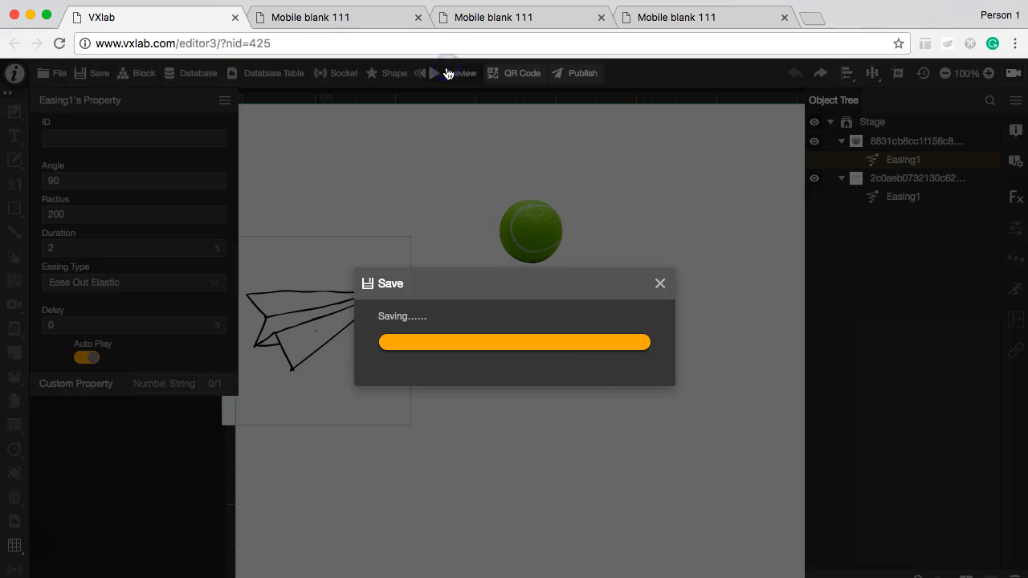
pyautogui.click(548, 374)
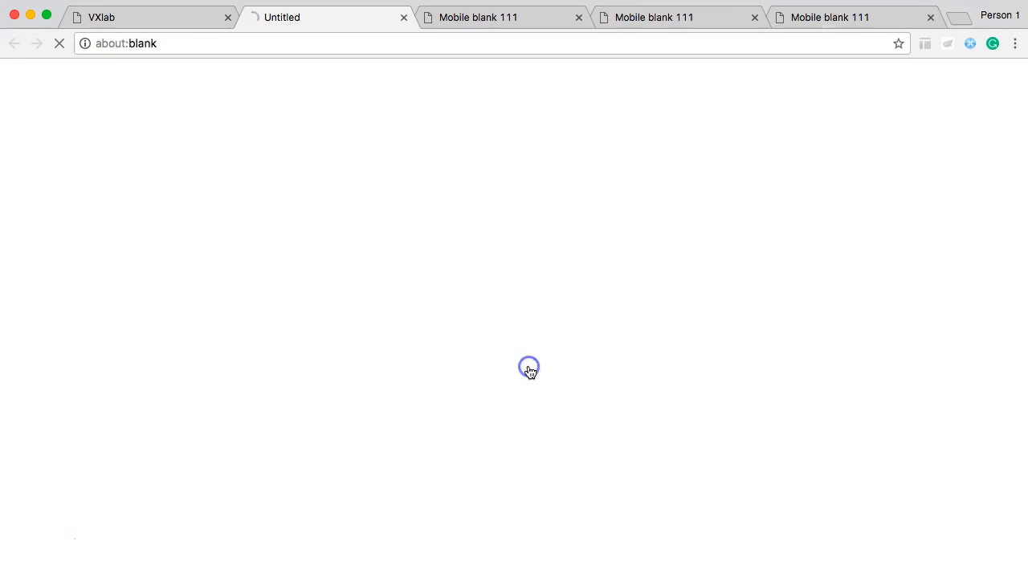
pyautogui.click(31, 549)
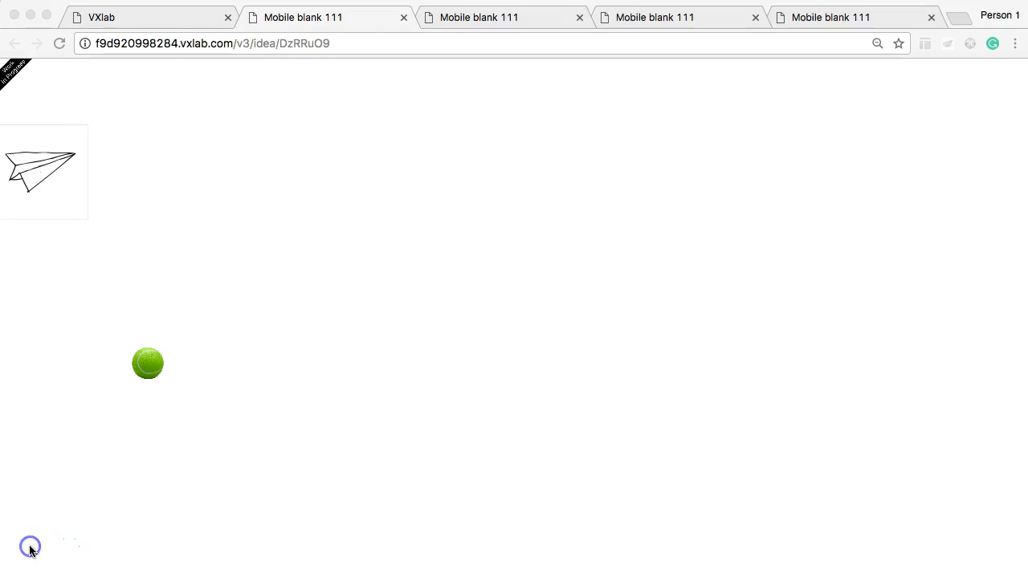